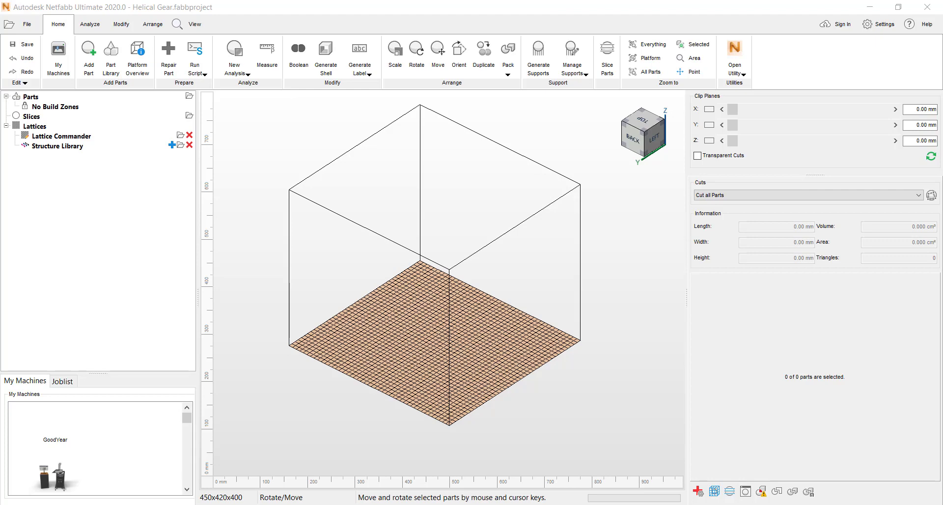
Import the Helical Gear.SLDPRT model as a part with automatic Extended Repair
{"action": "left_click", "coordinate": [88, 49]}
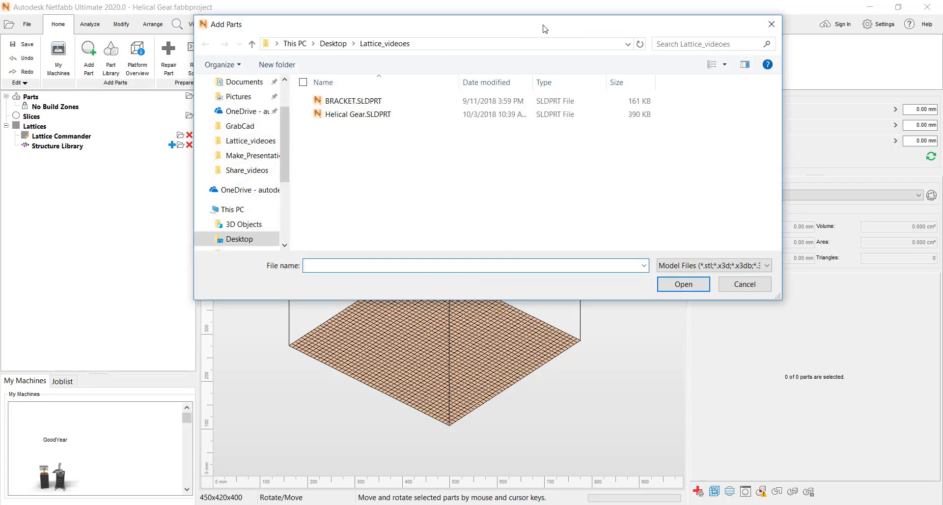
{"action": "left_click_drag", "start_coordinate": [545, 29], "coordinate": [567, 70]}
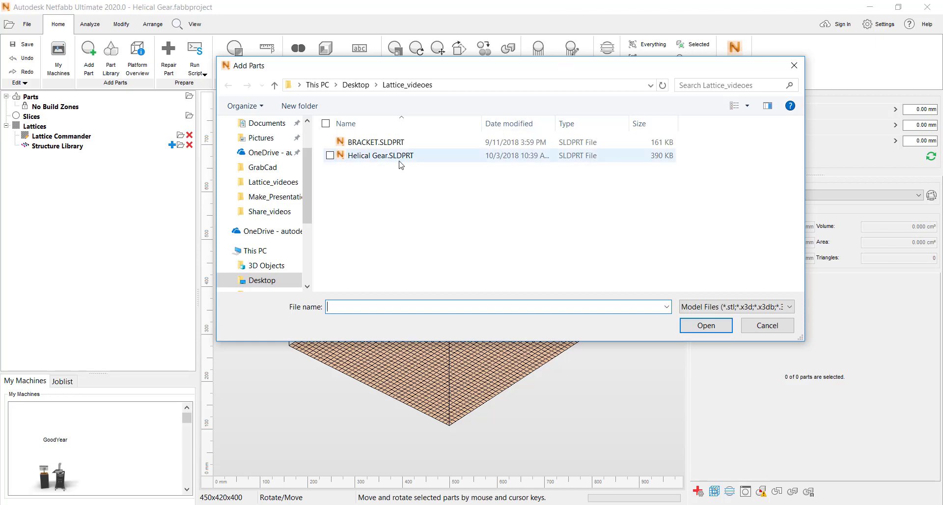
{"action": "left_click", "coordinate": [790, 307]}
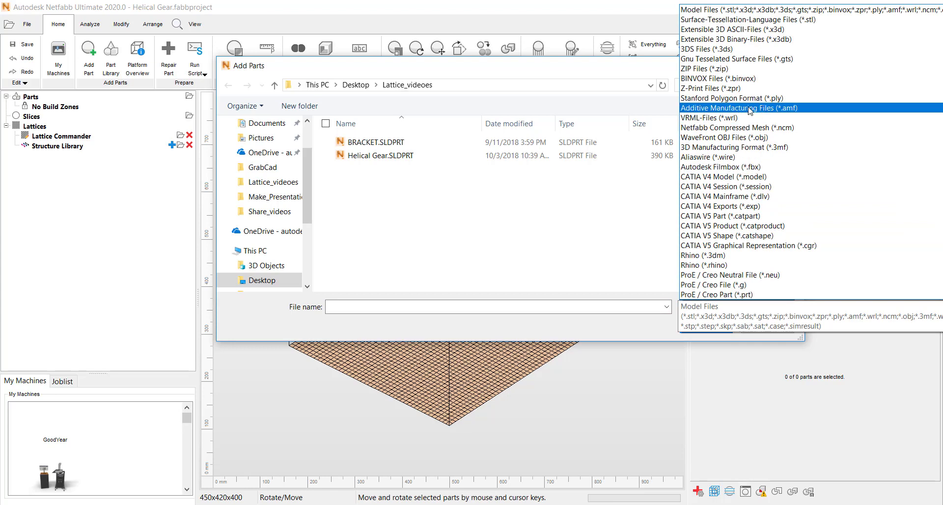
{"action": "scroll", "coordinate": [750, 100], "scroll_direction": "down", "scroll_amount": 2}
{"action": "scroll", "coordinate": [750, 100], "scroll_direction": "down", "scroll_amount": 6}
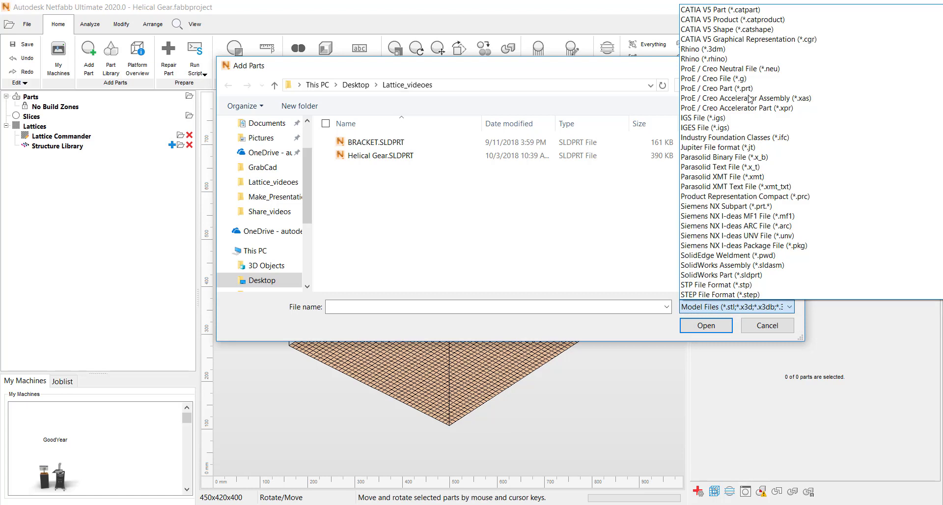
{"action": "left_click", "coordinate": [380, 160]}
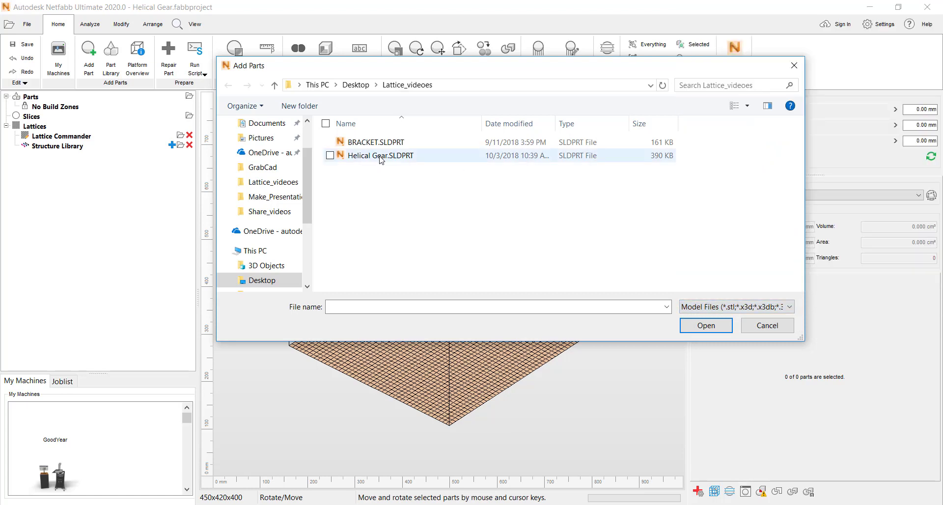
{"action": "left_click", "coordinate": [380, 160]}
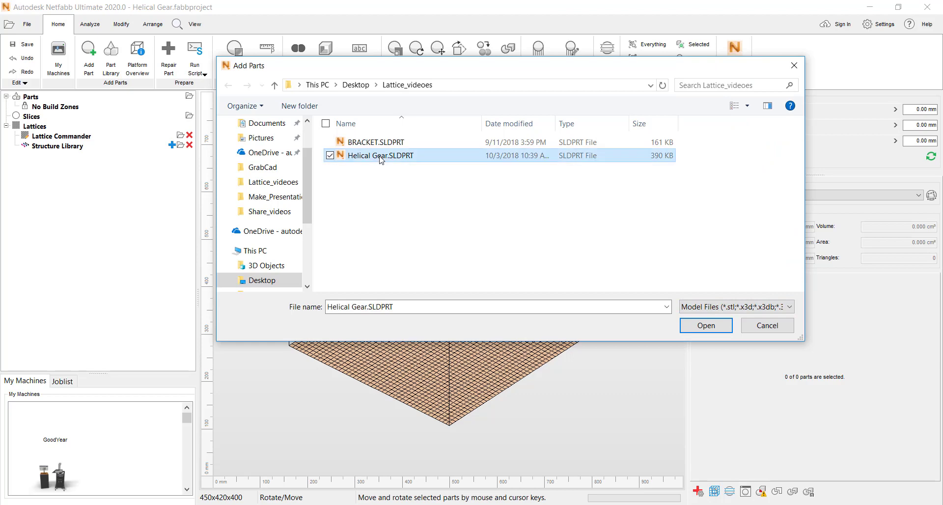
{"action": "left_click", "coordinate": [713, 330]}
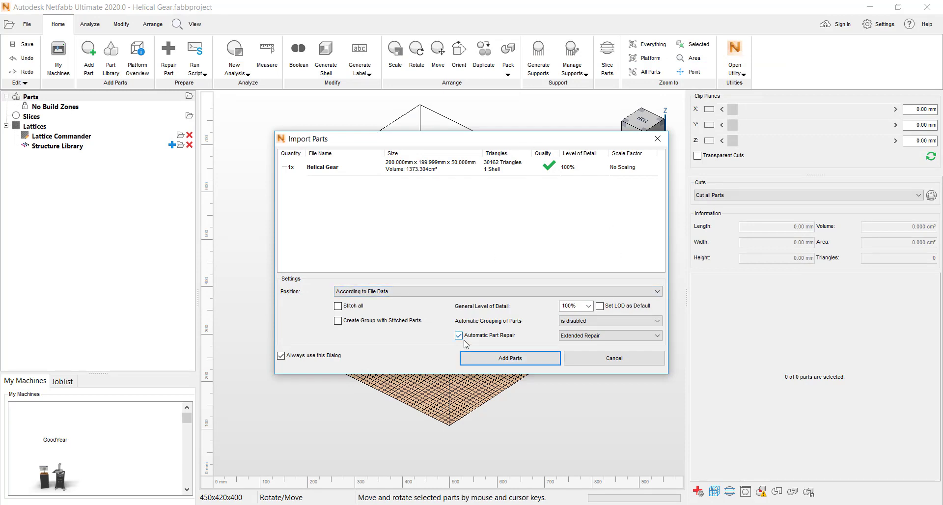
{"action": "left_click", "coordinate": [486, 357]}
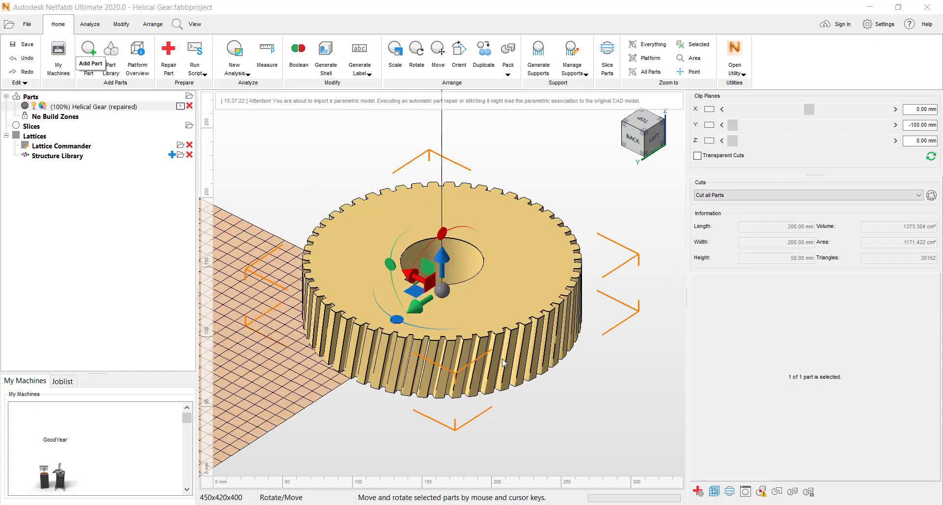
Deselect the gear and section it with the Y clip plane at 5 mm, keeping the half with the cut face exposed
{"action": "scroll", "coordinate": [530, 281], "scroll_direction": "down", "scroll_amount": 3}
{"action": "middle_click_drag", "start_coordinate": [340, 274], "coordinate": [415, 320]}
{"action": "scroll", "coordinate": [415, 322], "scroll_direction": "down", "scroll_amount": 1}
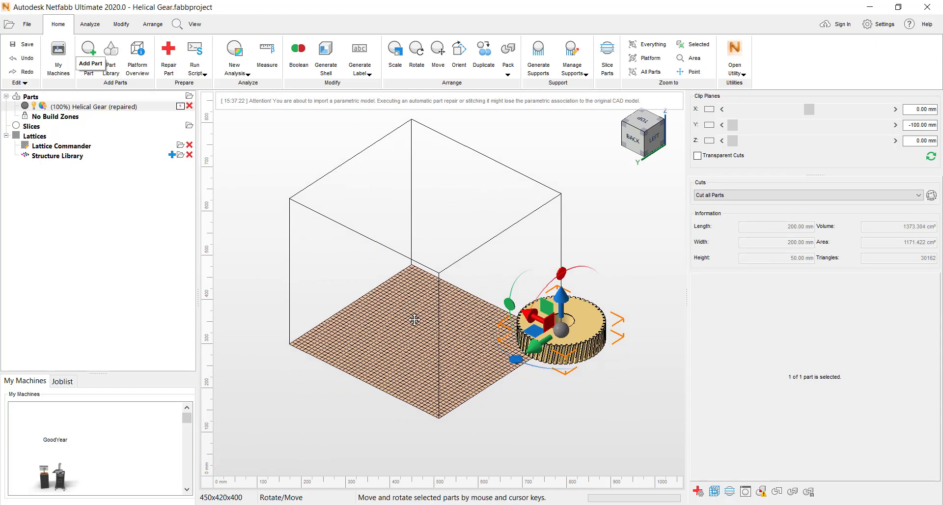
{"action": "scroll", "coordinate": [591, 354], "scroll_direction": "up", "scroll_amount": 4}
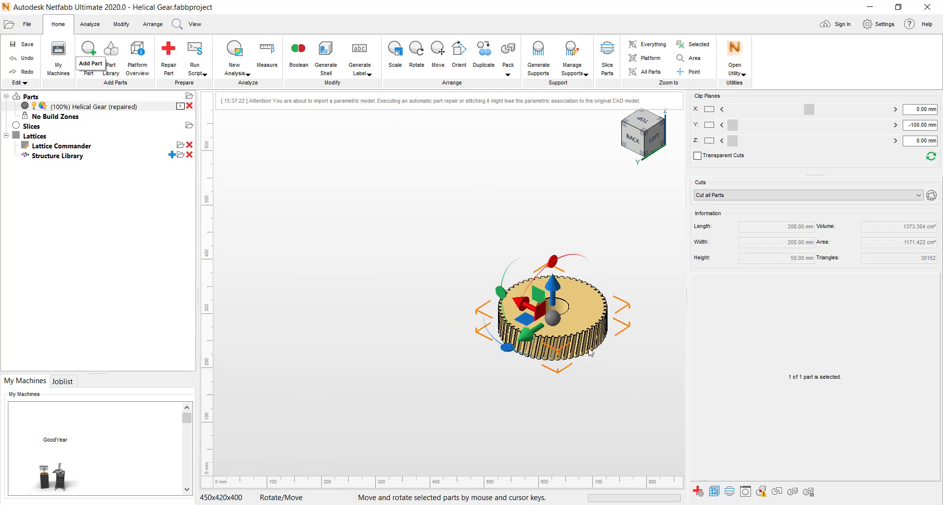
{"action": "middle_click_drag", "start_coordinate": [589, 347], "coordinate": [476, 256]}
{"action": "left_click", "coordinate": [557, 185]}
{"action": "scroll", "coordinate": [450, 233], "scroll_direction": "up", "scroll_amount": 2}
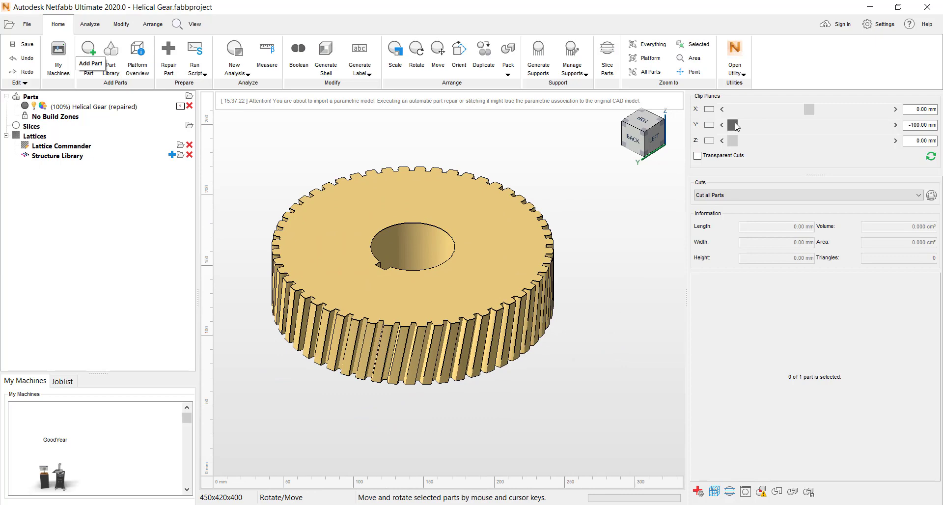
{"action": "left_click_drag", "start_coordinate": [732, 126], "coordinate": [818, 133]}
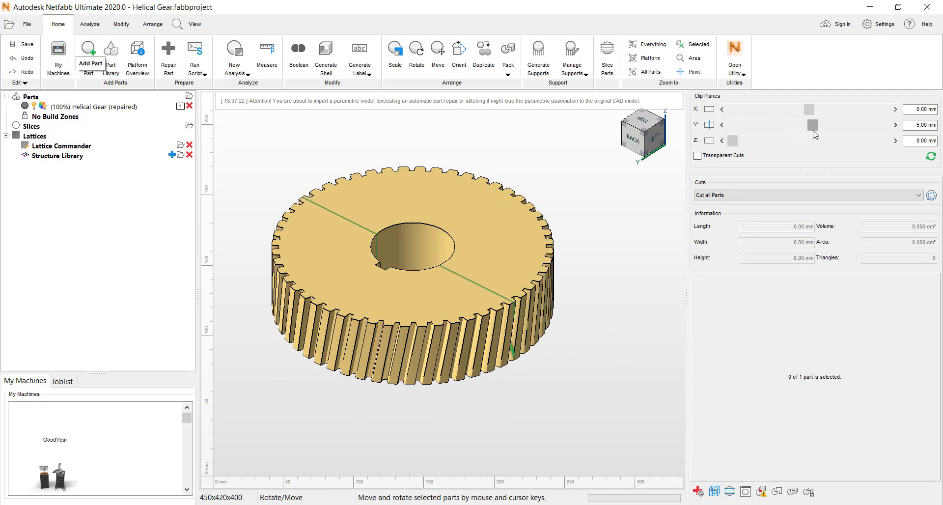
{"action": "left_click", "coordinate": [707, 126]}
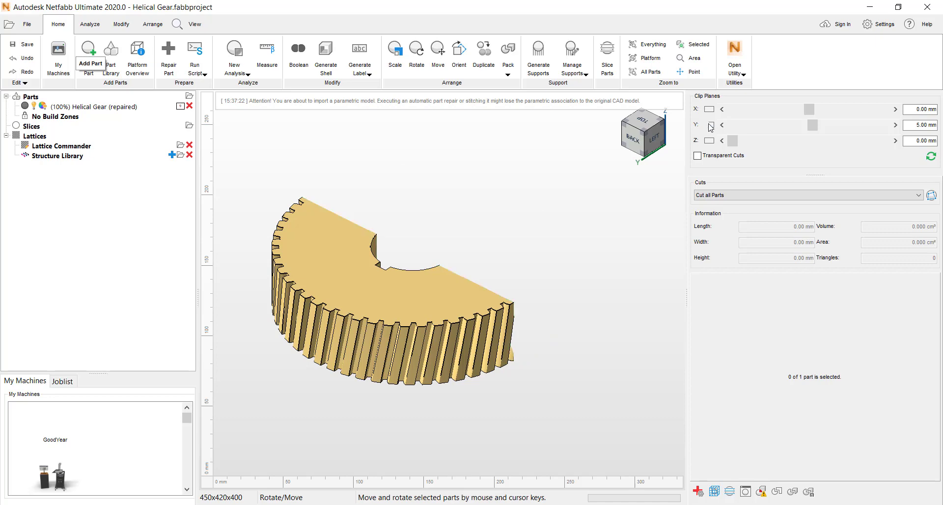
{"action": "left_click", "coordinate": [708, 126]}
{"action": "left_click", "coordinate": [710, 126]}
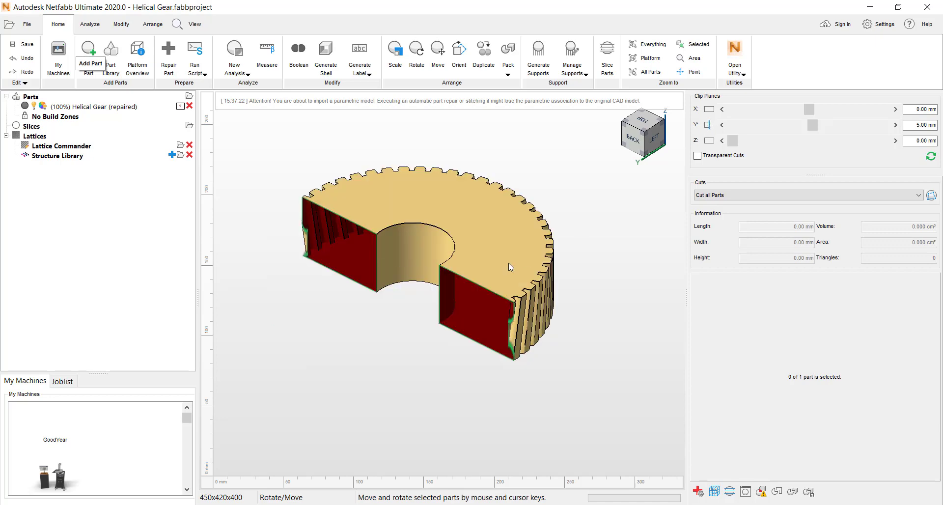
Move the Y clip plane to -20 mm and inspect the gear's cross-section
{"action": "right_click_drag", "start_coordinate": [510, 267], "coordinate": [555, 241]}
{"action": "scroll", "coordinate": [396, 284], "scroll_direction": "up", "scroll_amount": 2}
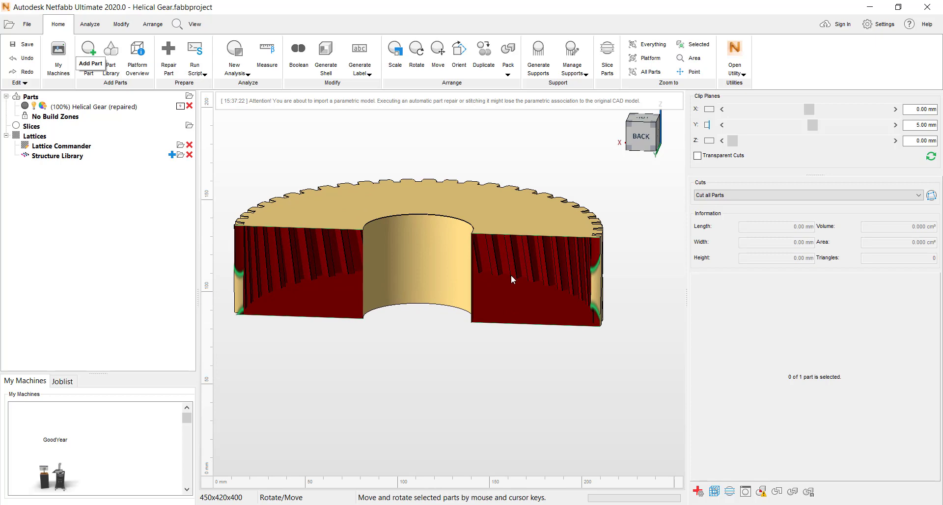
{"action": "right_click_drag", "start_coordinate": [511, 279], "coordinate": [490, 278]}
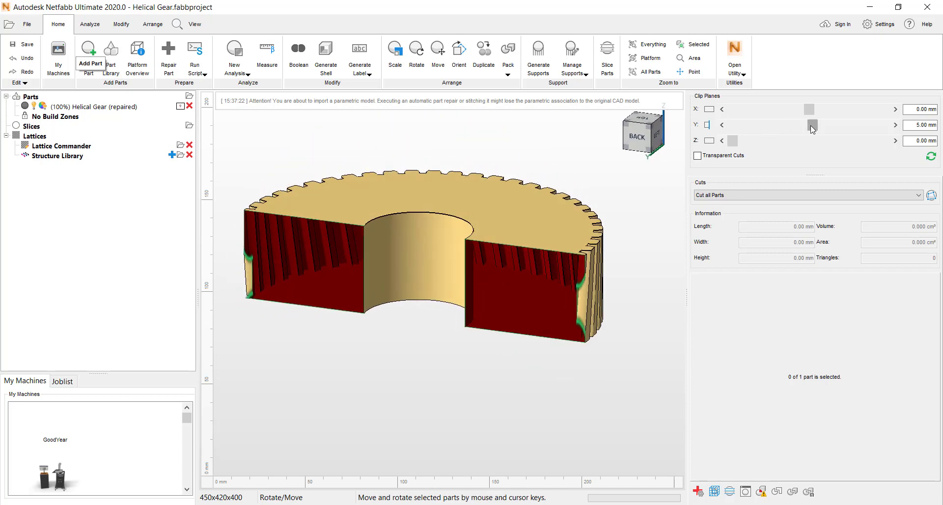
{"action": "mouse_move", "coordinate": [811, 129]}
{"action": "left_mouse_down"}
{"action": "mouse_move", "coordinate": [851, 127]}
{"action": "mouse_move", "coordinate": [794, 125]}
{"action": "left_mouse_up"}
{"action": "scroll", "coordinate": [461, 292], "scroll_direction": "down", "scroll_amount": 2}
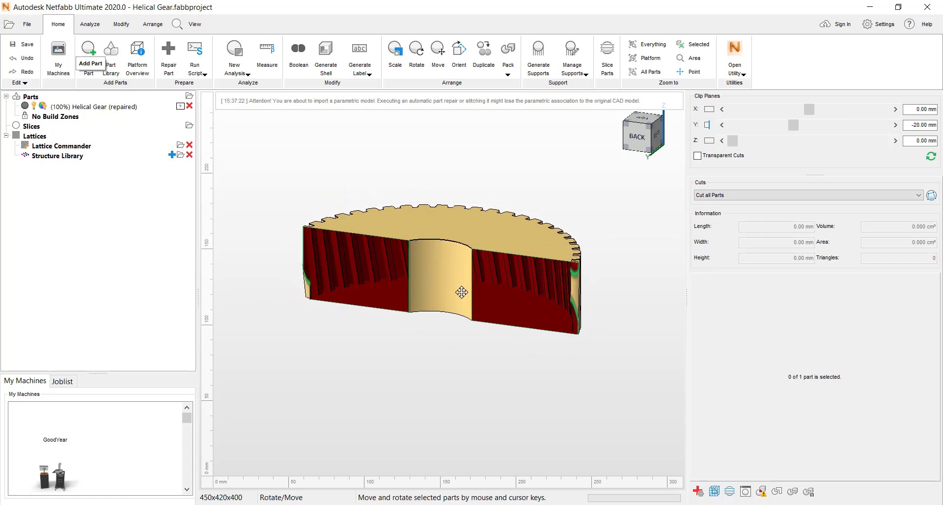
Turn off the Y clip plane to show the whole gear again
{"action": "left_click", "coordinate": [708, 125]}
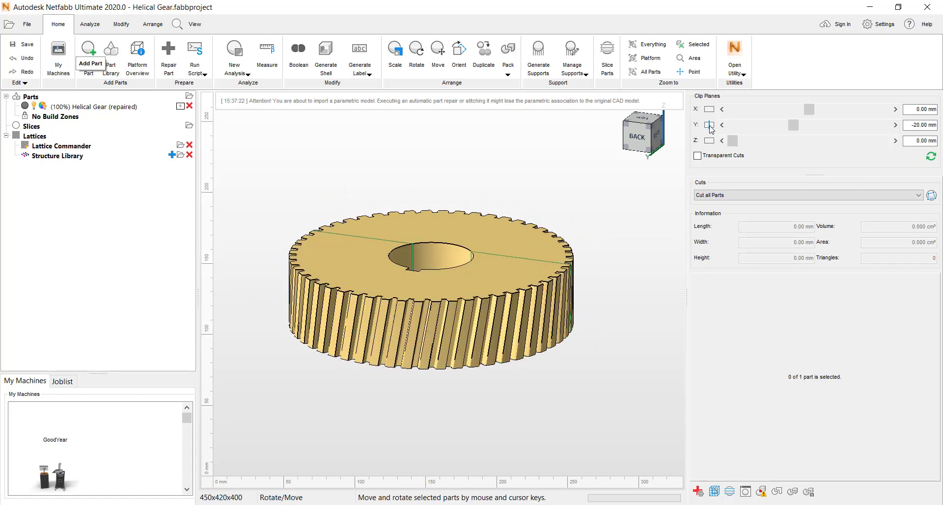
{"action": "left_click", "coordinate": [709, 126]}
{"action": "right_click_drag", "start_coordinate": [464, 263], "coordinate": [465, 306]}
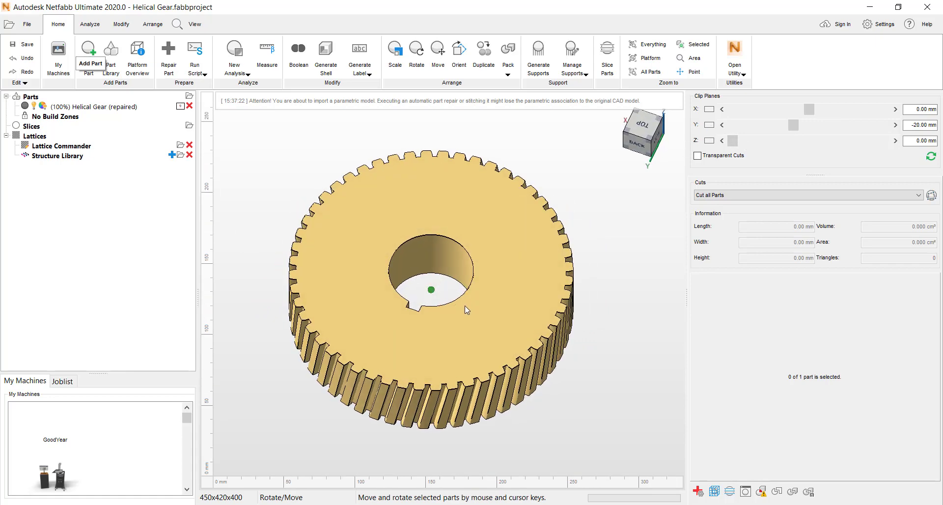
Start the Lattice Assistant on the gear and choose the X lattice structure
{"action": "left_click", "coordinate": [120, 26]}
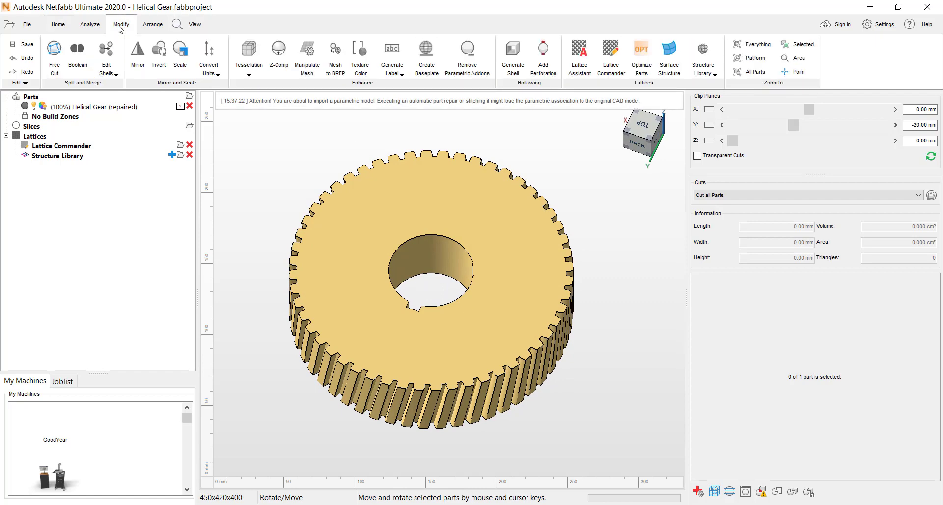
{"action": "left_click", "coordinate": [577, 57]}
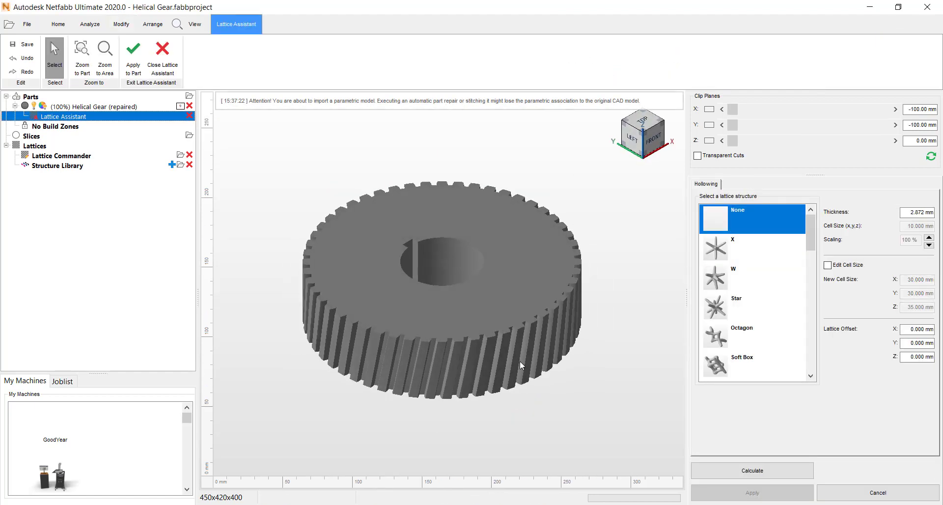
{"action": "right_click_drag", "start_coordinate": [495, 294], "coordinate": [525, 295]}
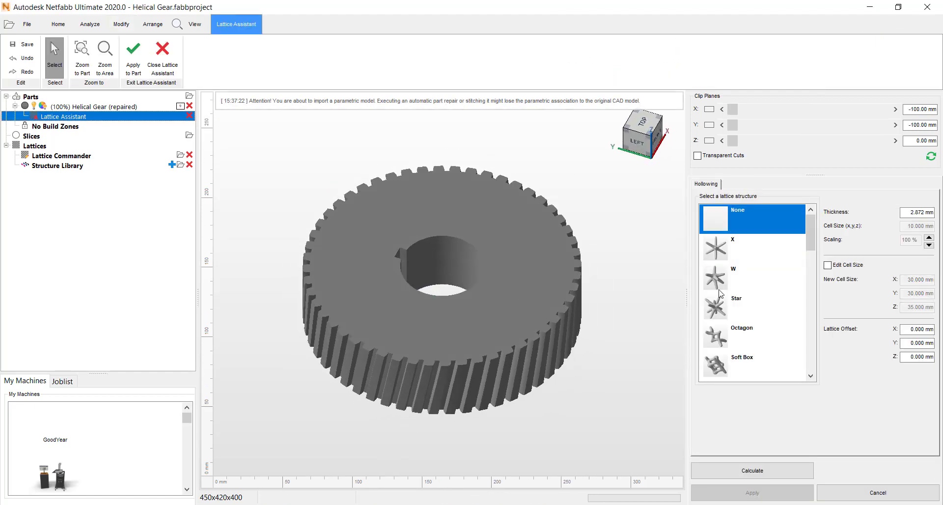
{"action": "mouse_move", "coordinate": [812, 229]}
{"action": "left_mouse_down"}
{"action": "mouse_move", "coordinate": [814, 363]}
{"action": "mouse_move", "coordinate": [816, 228]}
{"action": "left_mouse_up"}
{"action": "left_click", "coordinate": [713, 249]}
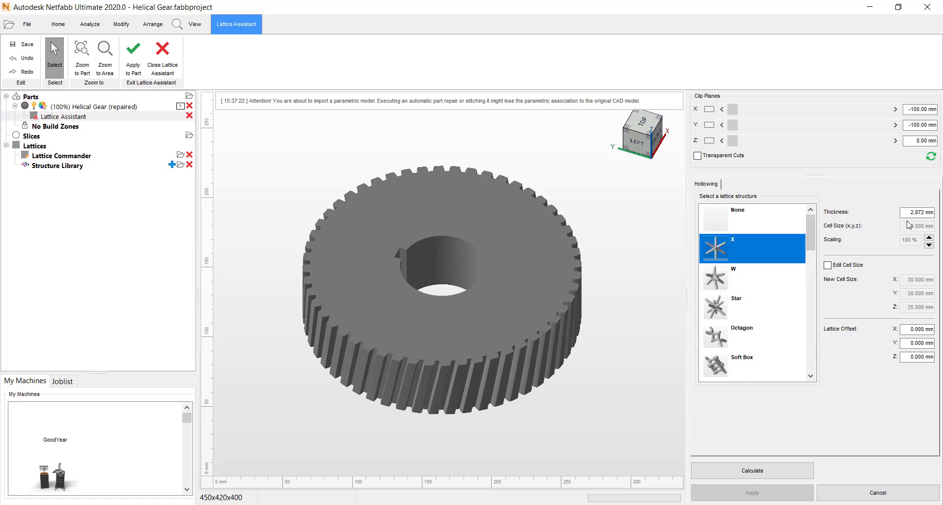
Set the hollowing thickness to 3.0 mm
{"action": "left_click", "coordinate": [933, 212]}
{"action": "key", "text": "BackSpace"}
{"action": "key", "text": "BackSpace"}
{"action": "key", "text": "BackSpace"}
{"action": "key", "text": "BackSpace"}
{"action": "key", "text": "BackSpace"}
{"action": "type", "text": "3.0"}
Enable cell size editing, set the new cell size to X 35, Y 35 and Z 40 mm, and calculate the lattice
{"action": "left_click", "coordinate": [828, 265]}
{"action": "left_click", "coordinate": [933, 279]}
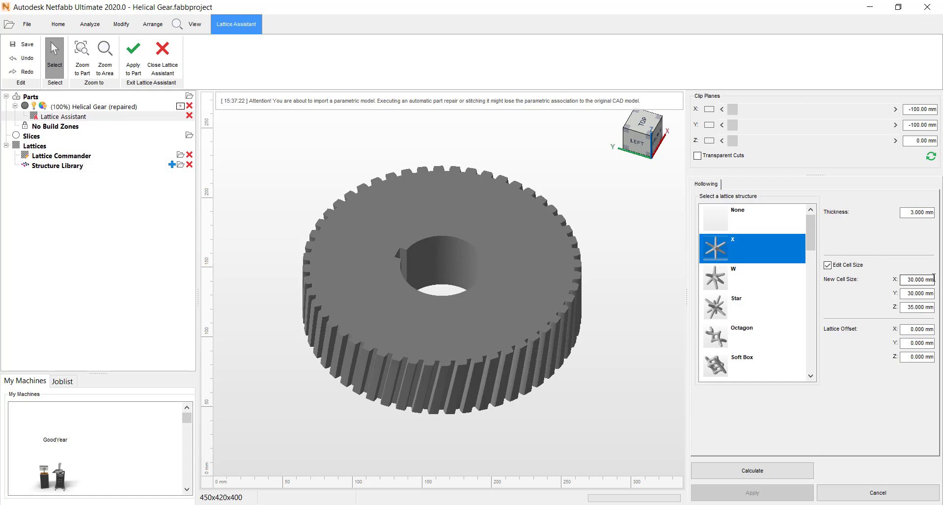
{"action": "key", "text": "BackSpace"}
{"action": "key", "text": "BackSpace"}
{"action": "key", "text": "BackSpace"}
{"action": "key", "text": "BackSpace"}
{"action": "key", "text": "BackSpace"}
{"action": "key", "text": "BackSpace"}
{"action": "type", "text": "35"}
{"action": "left_click", "coordinate": [933, 293]}
{"action": "key", "text": "BackSpace"}
{"action": "key", "text": "BackSpace"}
{"action": "key", "text": "BackSpace"}
{"action": "key", "text": "BackSpace"}
{"action": "key", "text": "BackSpace"}
{"action": "key", "text": "BackSpace"}
{"action": "type", "text": "35"}
{"action": "left_click", "coordinate": [933, 307]}
{"action": "type", "text": "40"}
{"action": "left_click", "coordinate": [739, 471]}
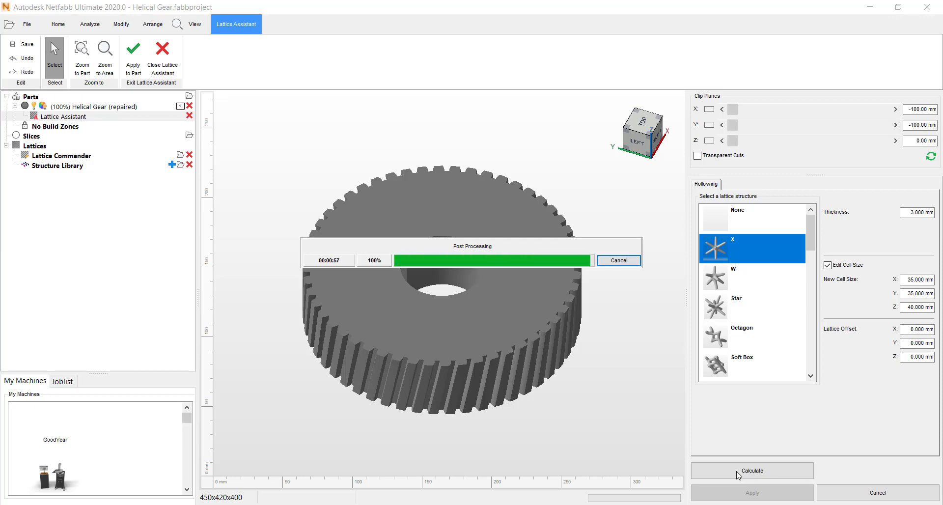
Place two perforations on the gear's bottom face, one on each side of the central bore
{"action": "right_click_drag", "start_coordinate": [396, 305], "coordinate": [531, 167]}
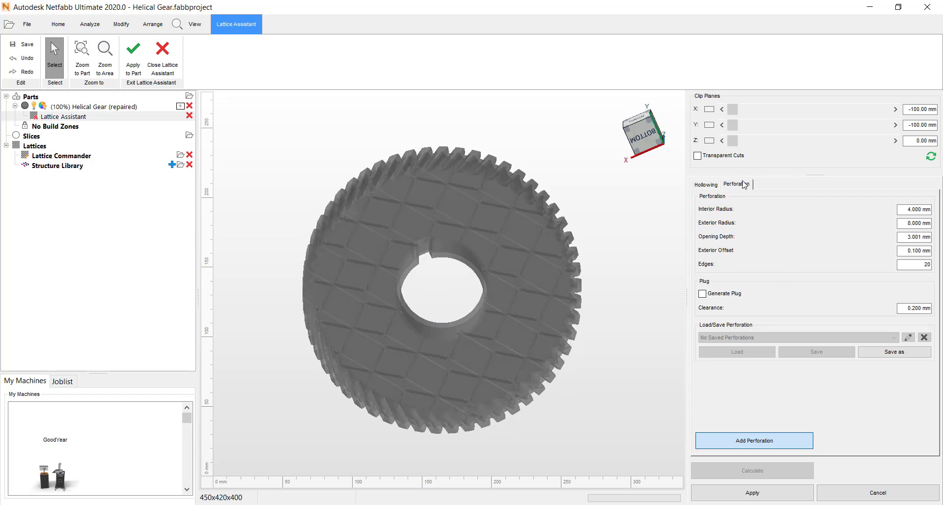
{"action": "left_click", "coordinate": [702, 294]}
{"action": "left_click", "coordinate": [755, 443]}
{"action": "left_click", "coordinate": [427, 212]}
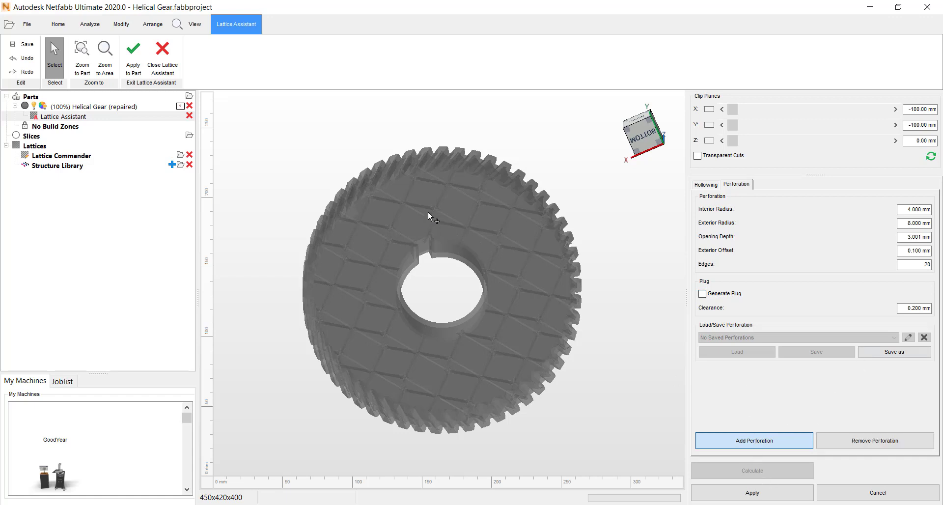
{"action": "left_click", "coordinate": [643, 139]}
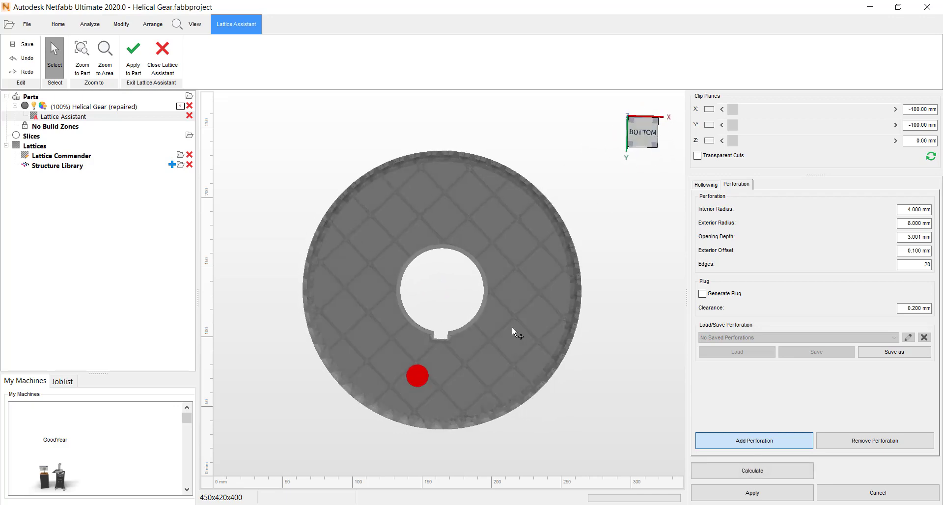
{"action": "left_click", "coordinate": [447, 203]}
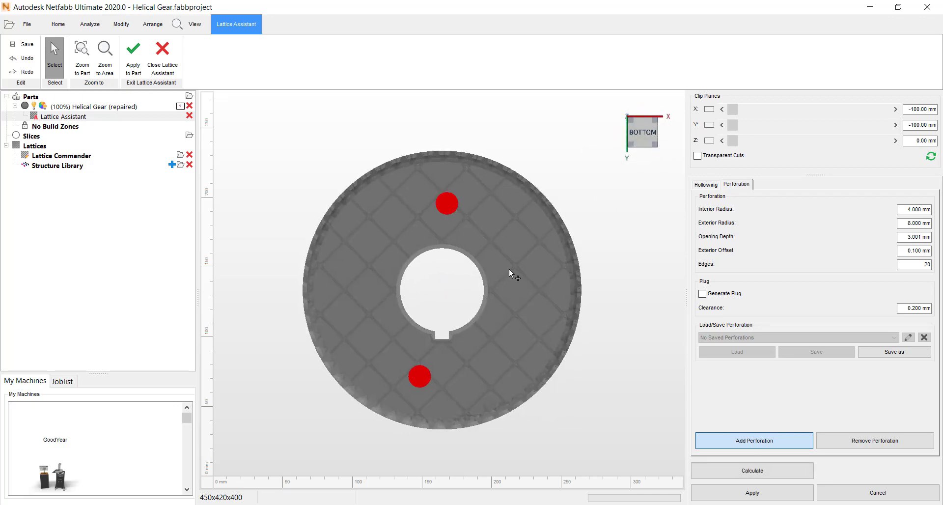
{"action": "right_click_drag", "start_coordinate": [510, 269], "coordinate": [505, 293]}
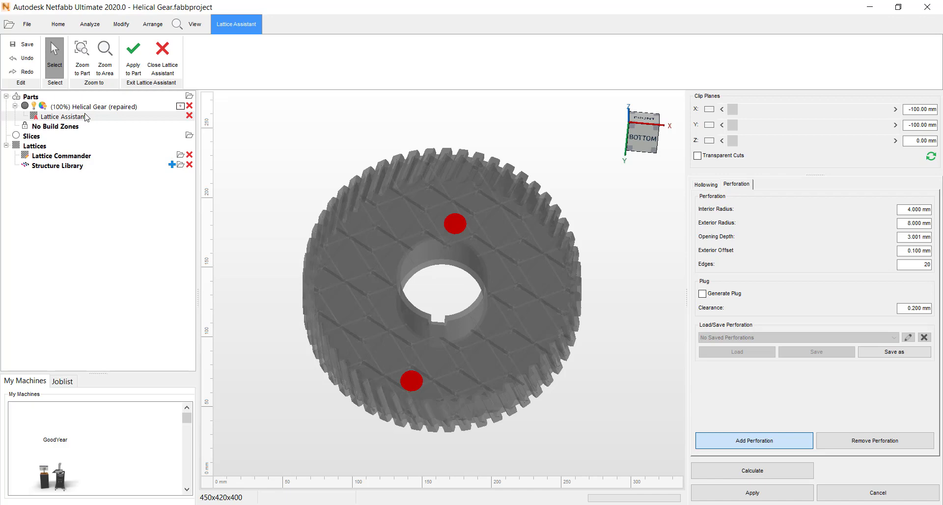
Calculate the perforations and apply the hollowed lattice result to the gear, removing the old part
{"action": "left_click", "coordinate": [745, 471]}
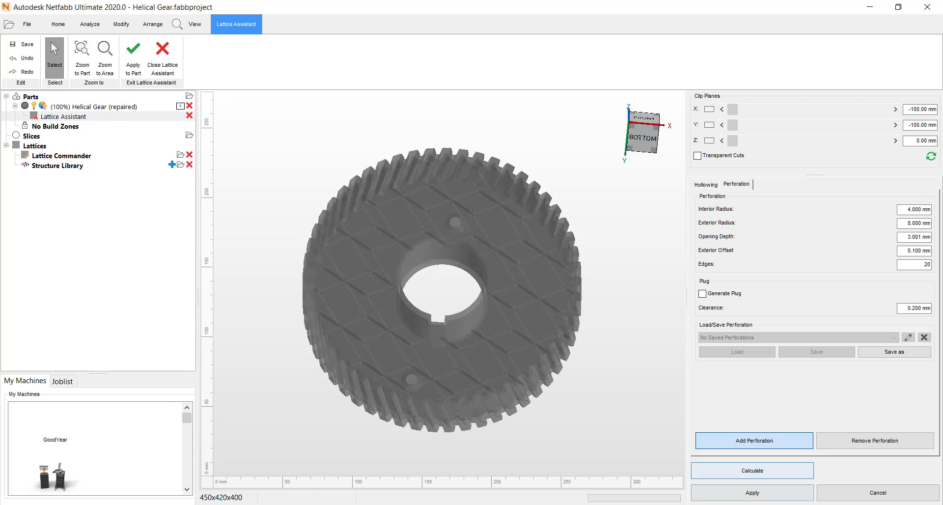
{"action": "left_click", "coordinate": [753, 493]}
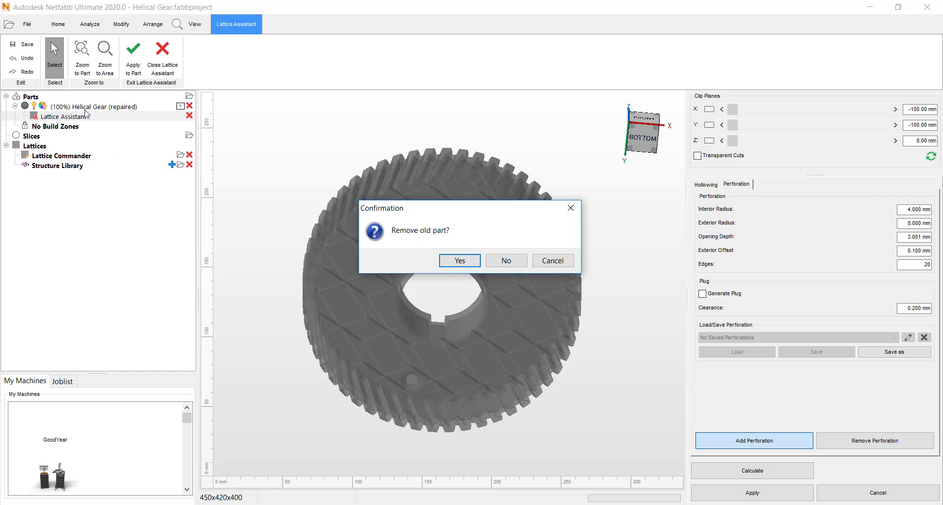
{"action": "left_click", "coordinate": [452, 261]}
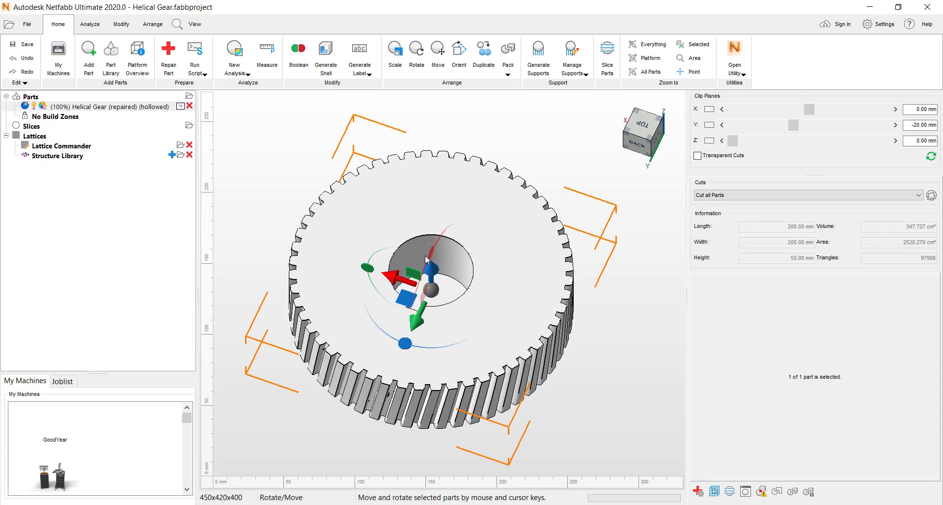
Section the hollowed gear with the Y clip plane and examine the lattice inside from the cut side
{"action": "mouse_move", "coordinate": [426, 263]}
{"action": "right_mouse_down"}
{"action": "mouse_move", "coordinate": [471, 162]}
{"action": "mouse_move", "coordinate": [478, 109]}
{"action": "mouse_move", "coordinate": [483, 189]}
{"action": "mouse_move", "coordinate": [444, 258]}
{"action": "right_mouse_up"}
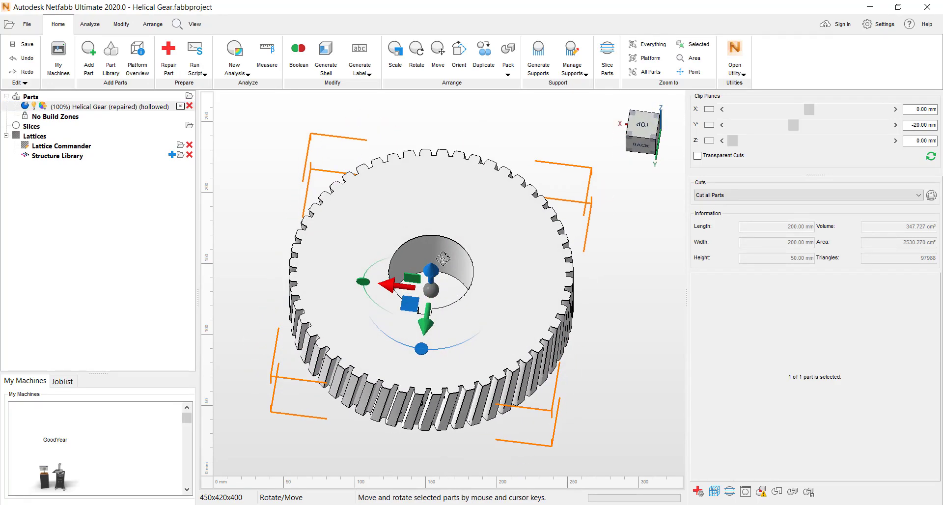
{"action": "left_click", "coordinate": [709, 125]}
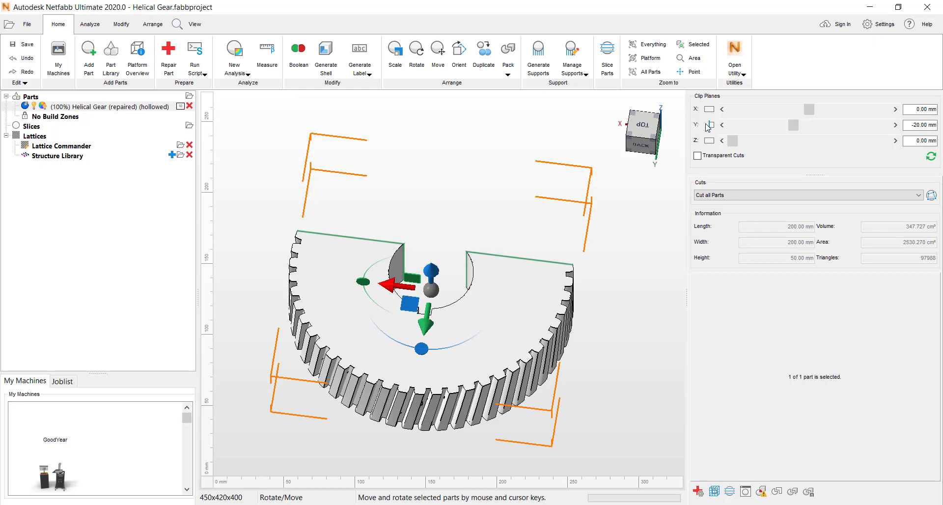
{"action": "right_click_drag", "start_coordinate": [446, 373], "coordinate": [299, 328]}
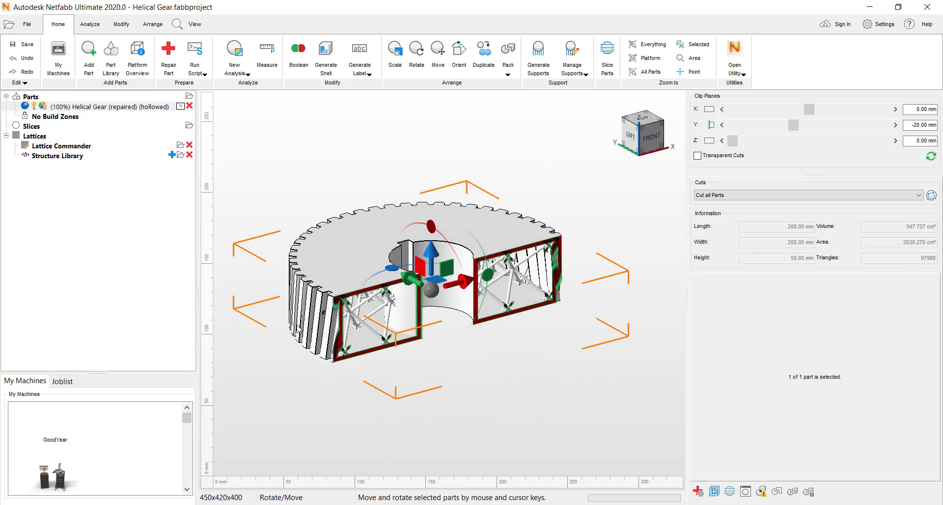
{"action": "scroll", "coordinate": [414, 341], "scroll_direction": "up", "scroll_amount": 3}
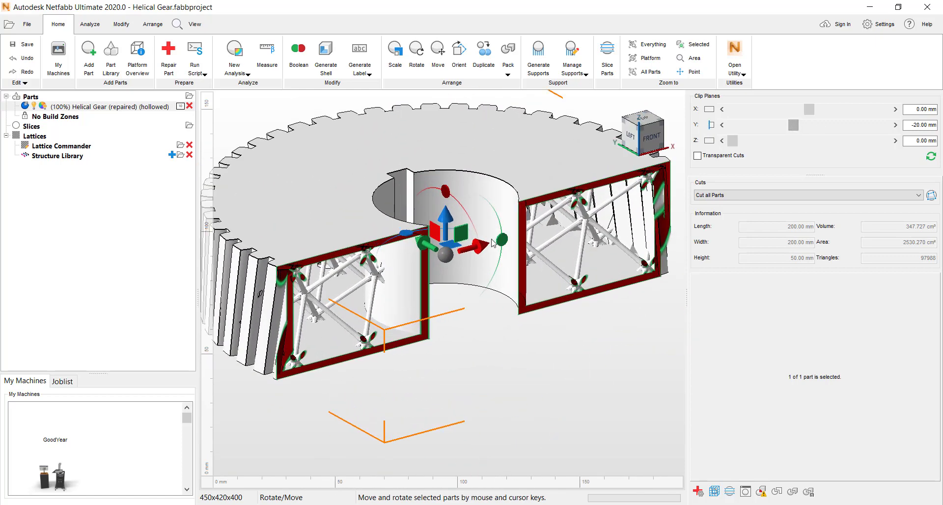
{"action": "right_click_drag", "start_coordinate": [647, 183], "coordinate": [688, 157]}
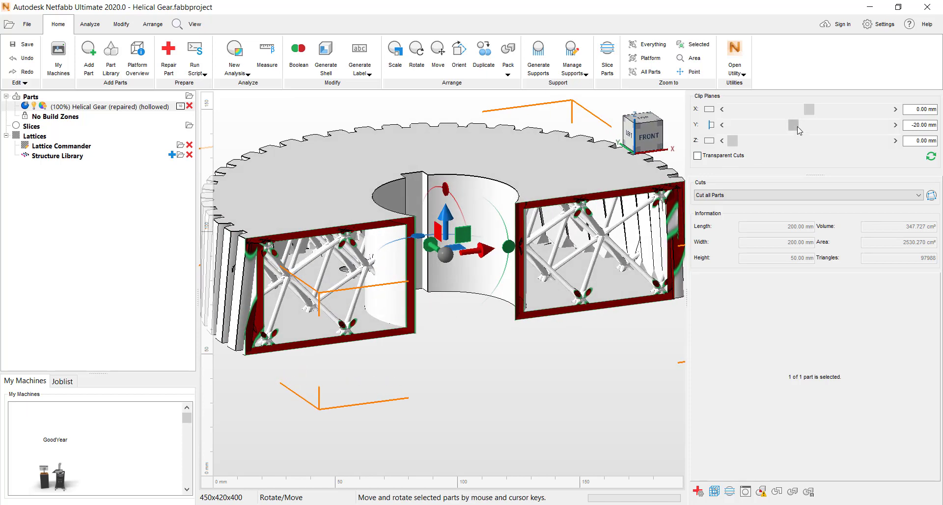
Move the Y clip plane to -100 mm while viewing the hollowed gear
{"action": "left_click_drag", "start_coordinate": [793, 125], "coordinate": [725, 156]}
{"action": "scroll", "coordinate": [428, 317], "scroll_direction": "down", "scroll_amount": 5}
{"action": "right_click_drag", "start_coordinate": [430, 317], "coordinate": [506, 315]}
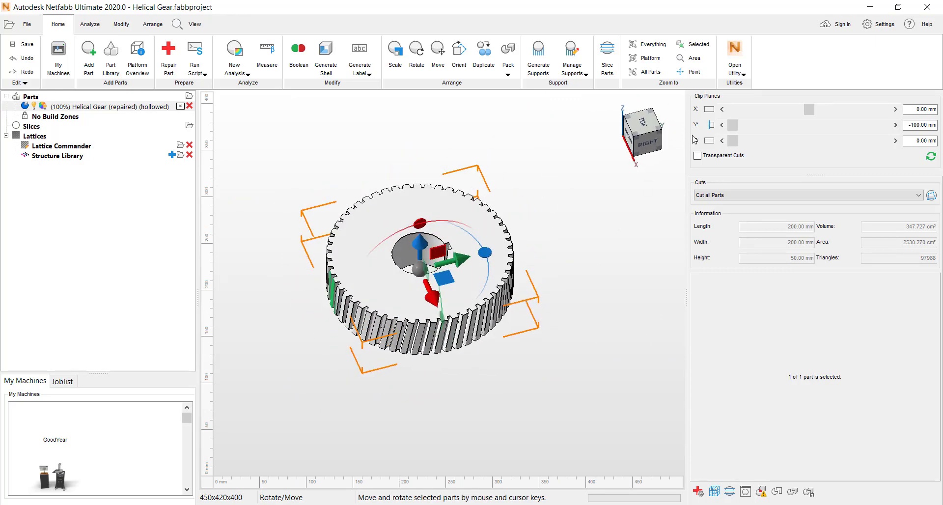